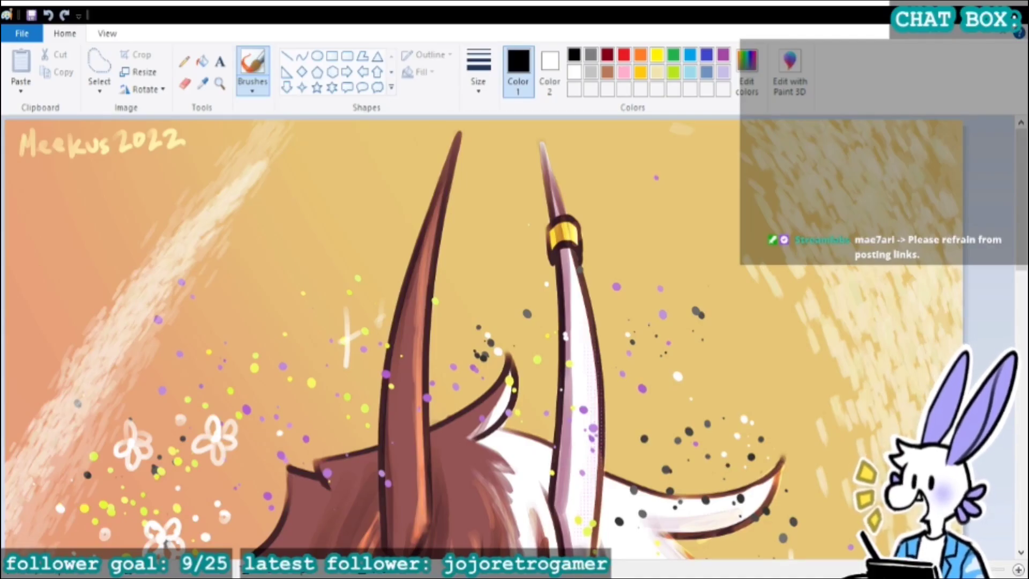
Examine the finished painting of the horned character, both as a whole and up close.
scroll(247, 338, down, 3)
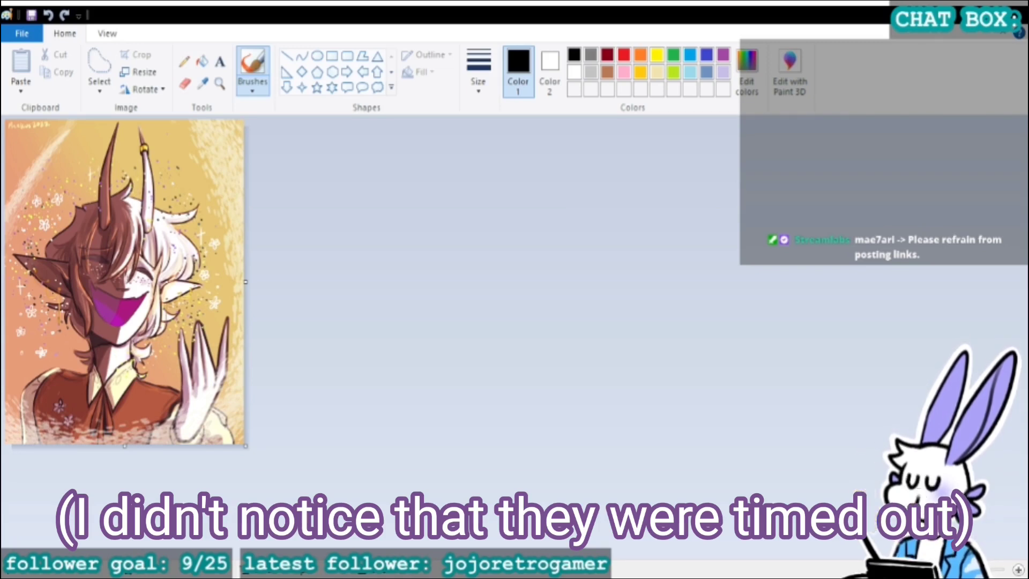
scroll(244, 338, up, 1)
scroll(244, 337, down, 3)
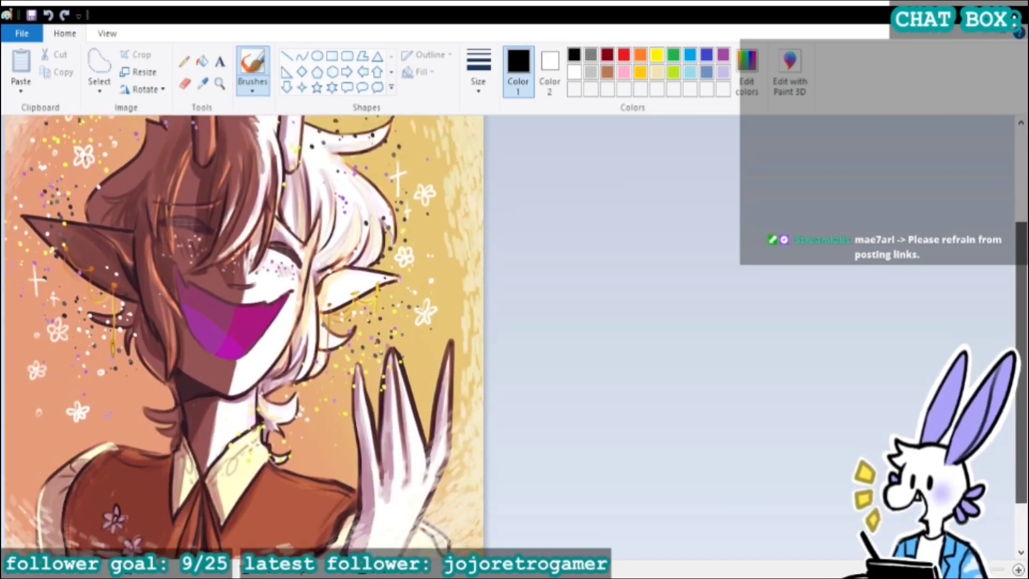
scroll(244, 338, up, 3)
scroll(244, 338, down, 2)
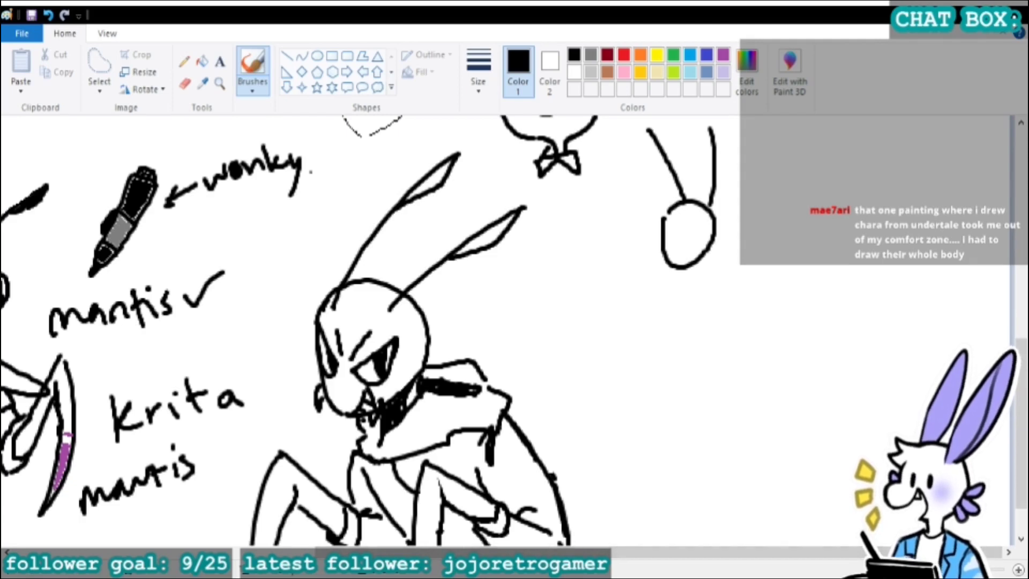
scroll(509, 333, up, 3)
scroll(504, 332, up, 3)
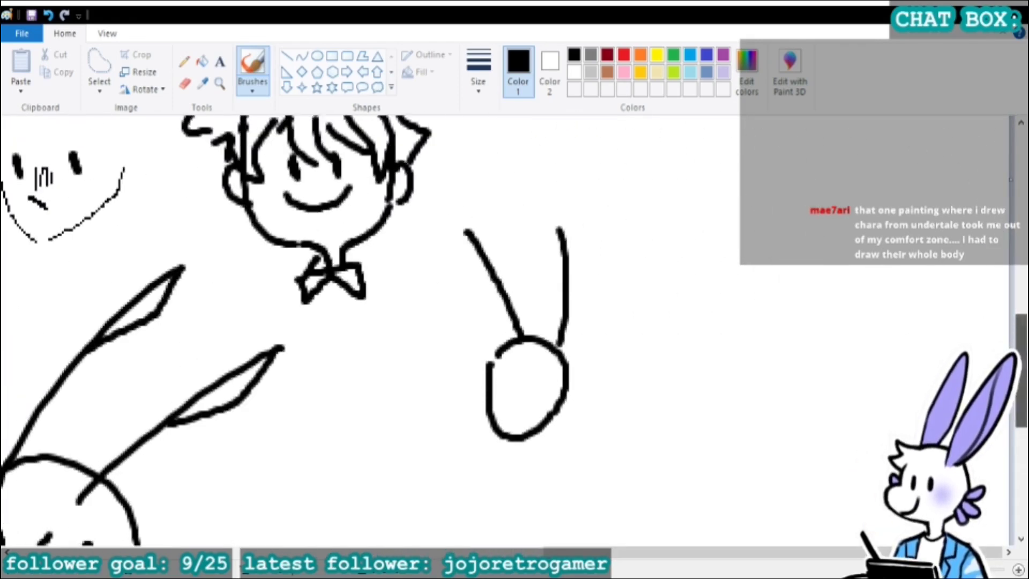
scroll(391, 279, up, 1)
scroll(375, 332, down, 1)
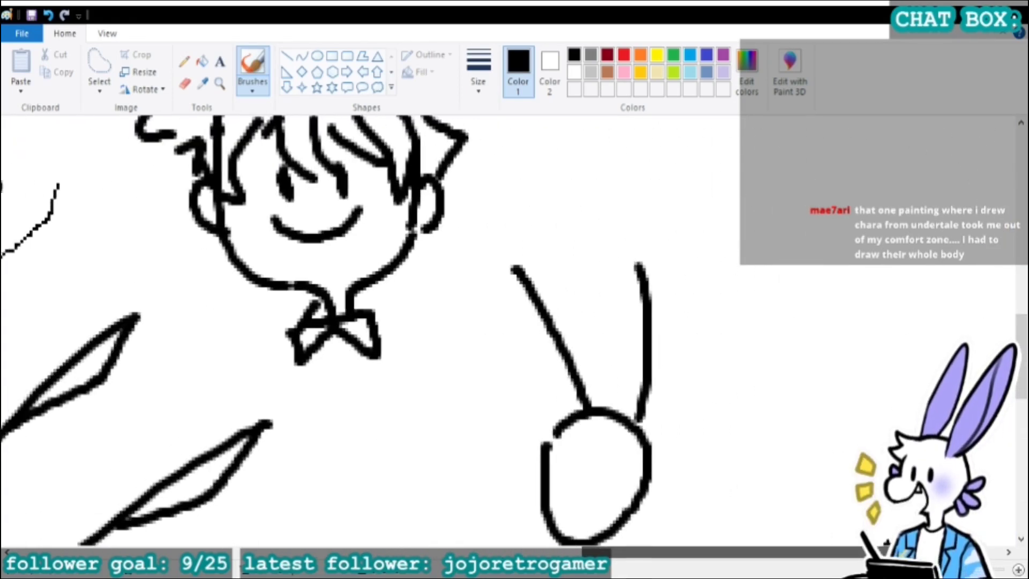
scroll(375, 332, down, 3)
scroll(375, 332, up, 2)
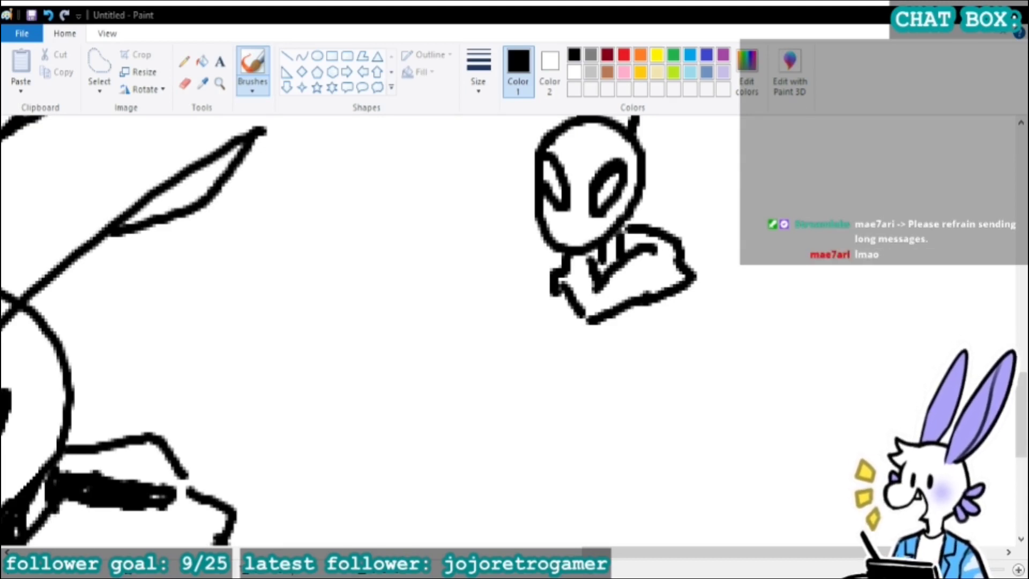
ctrl+scroll(793, 166, down, 2)
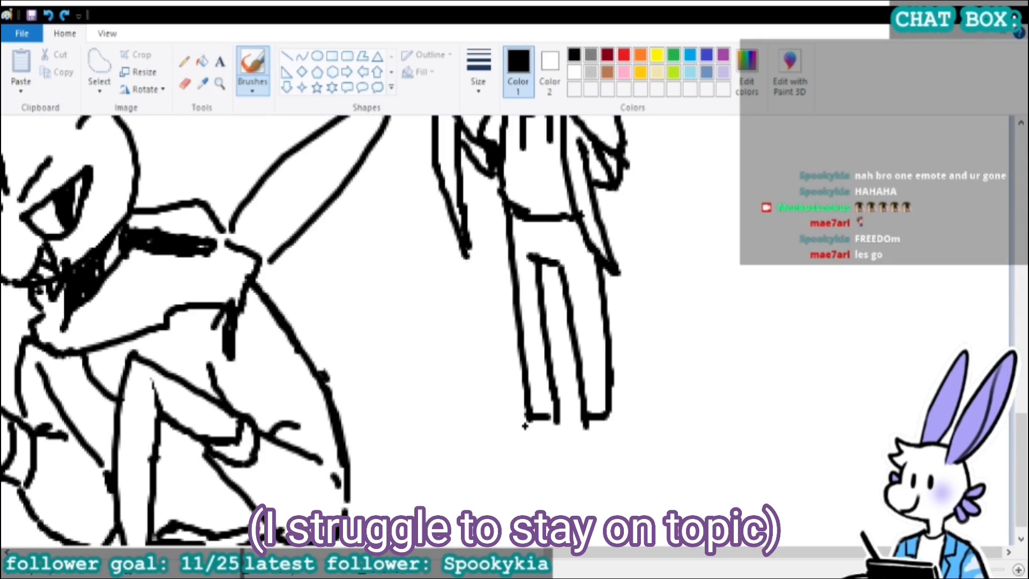
Undo the squared-off leg ends of the standing mantis figure and draw cuff lines across both ankles.
key(ctrl+z)
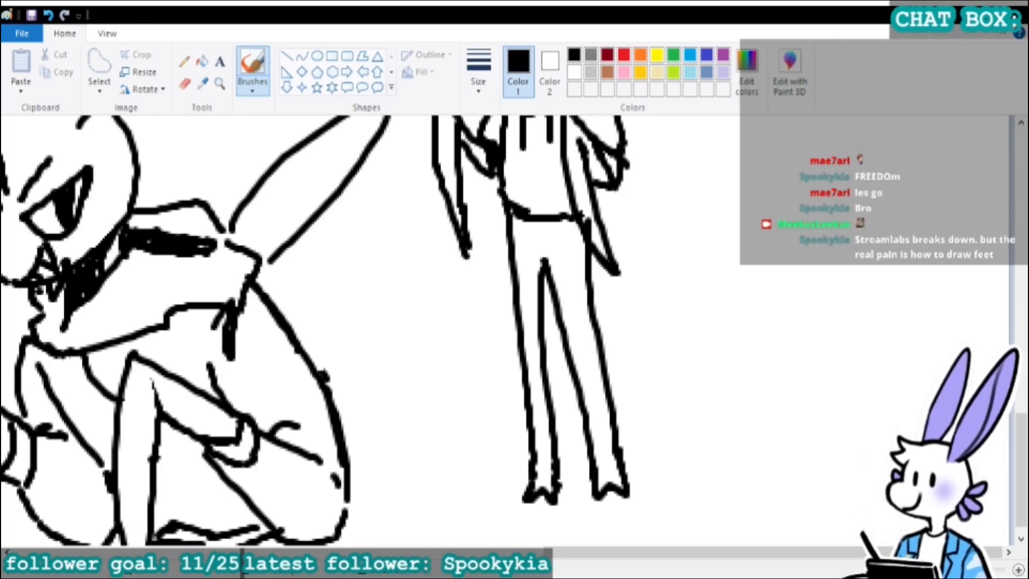
mouse_move(535, 456)
mouse_down()
mouse_move(614, 445)
mouse_move(612, 456)
mouse_up()
key(ctrl+z)
key(ctrl+z)
key(ctrl+z)
key(ctrl+z)
Erase the outer edge of the standing figure's right-hand foot and redraw it with black brush strokes.
click(185, 83)
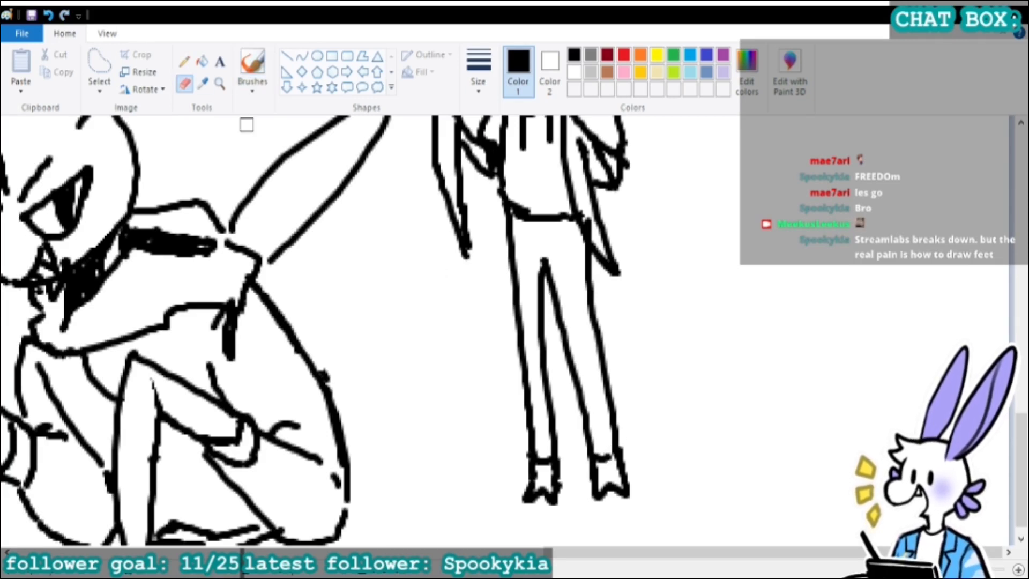
mouse_move(582, 500)
mouse_down()
mouse_move(603, 505)
mouse_move(616, 486)
mouse_move(627, 496)
mouse_move(612, 491)
mouse_move(631, 465)
mouse_move(624, 504)
mouse_up()
click(251, 69)
key(ctrl+z)
key(ctrl+z)
key(ctrl+z)
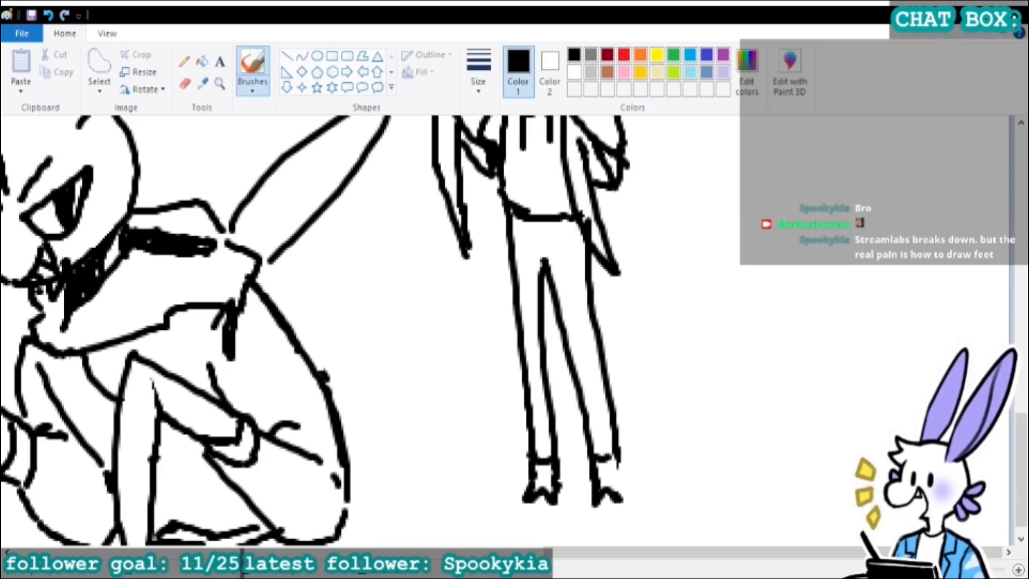
drag(620, 450, 627, 501)
key(ctrl+z)
scroll(750, 329, up, 3)
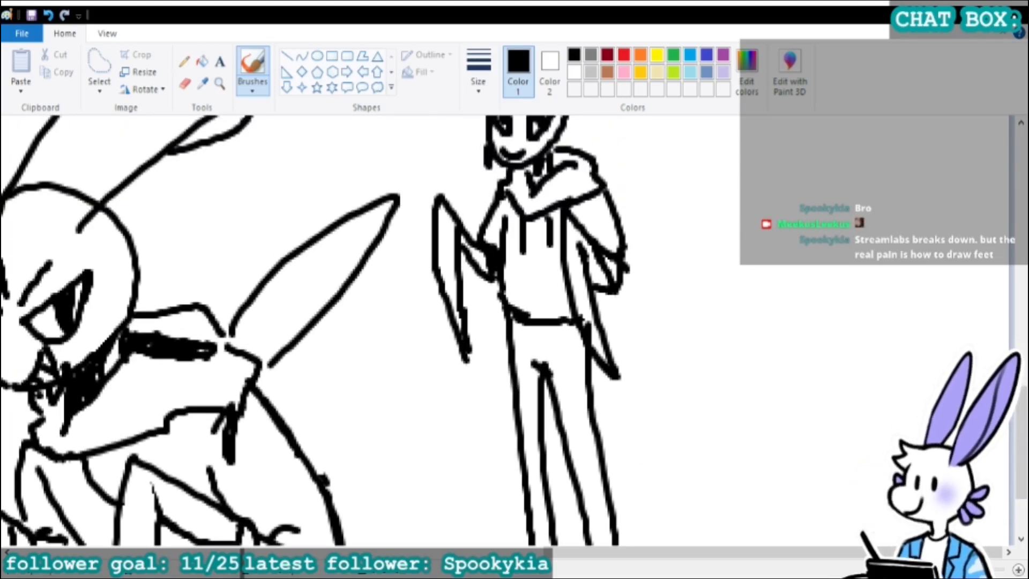
scroll(316, 330, up, 4)
scroll(514, 350, down, 8)
scroll(513, 351, up, 3)
scroll(513, 350, down, 3)
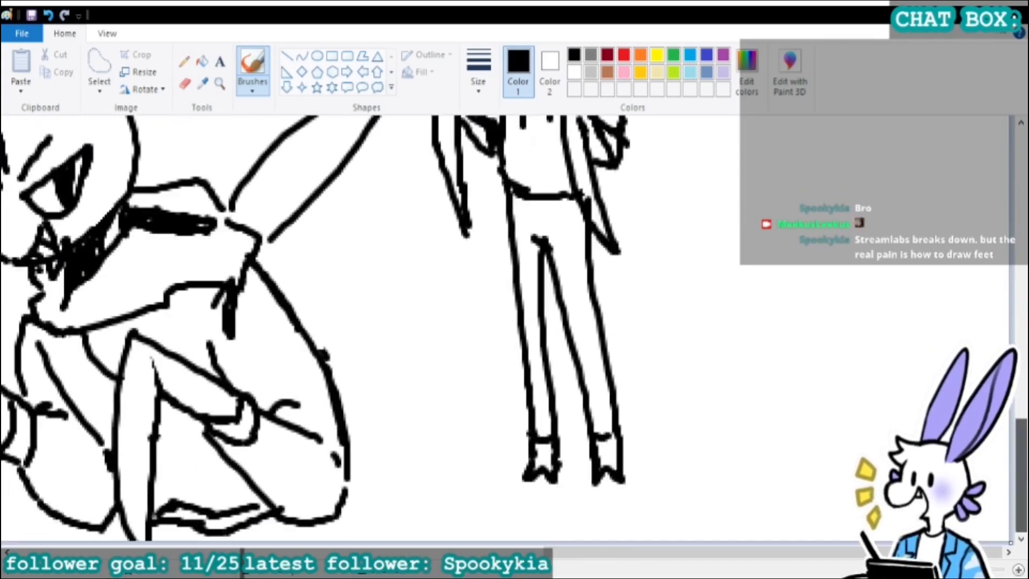